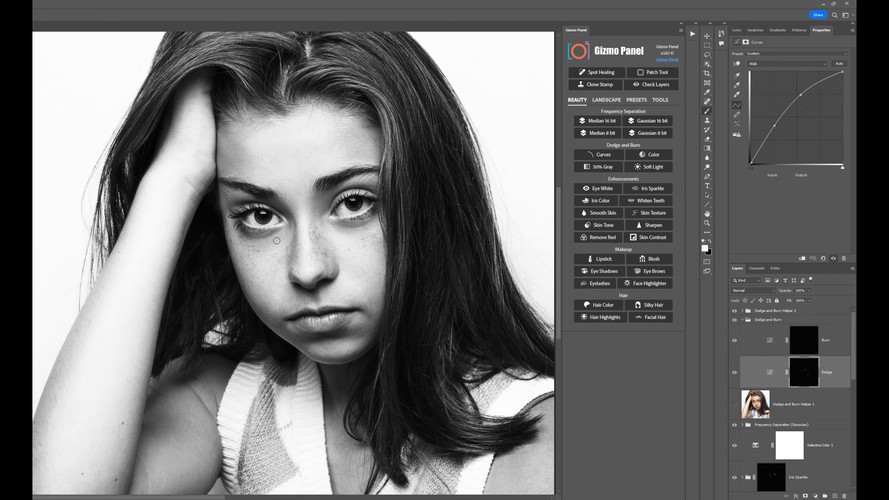
Toggle the two Dodge and Burn helpers and the Dodge and Burn group to compare the portrait before and after.
{"action": "left_click", "coordinate": [735, 404]}
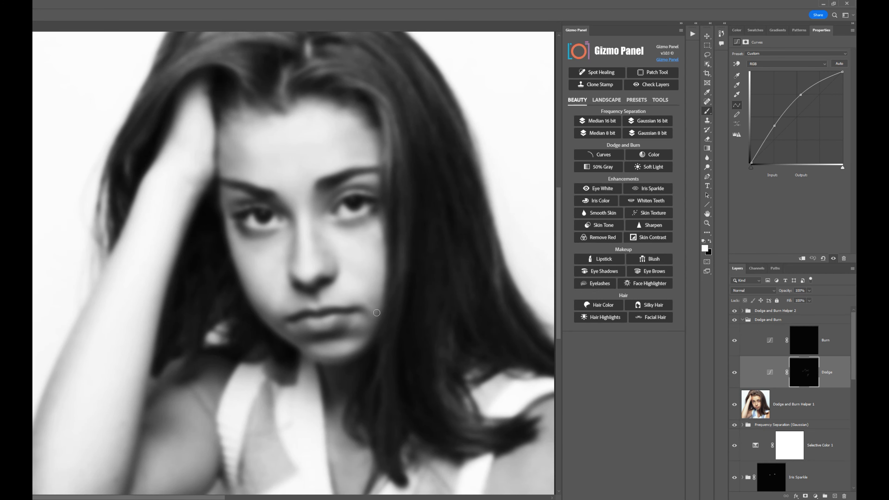
{"action": "left_click", "coordinate": [735, 404]}
{"action": "left_click", "coordinate": [734, 310]}
{"action": "left_click", "coordinate": [734, 321]}
{"action": "left_click", "coordinate": [735, 310]}
{"action": "left_click", "coordinate": [734, 404]}
Switch between the Burn and Dodge layers, and hide the helpers to compare the portrait without the Dodge and Burn group.
{"action": "key", "text": "alt+bracketright"}
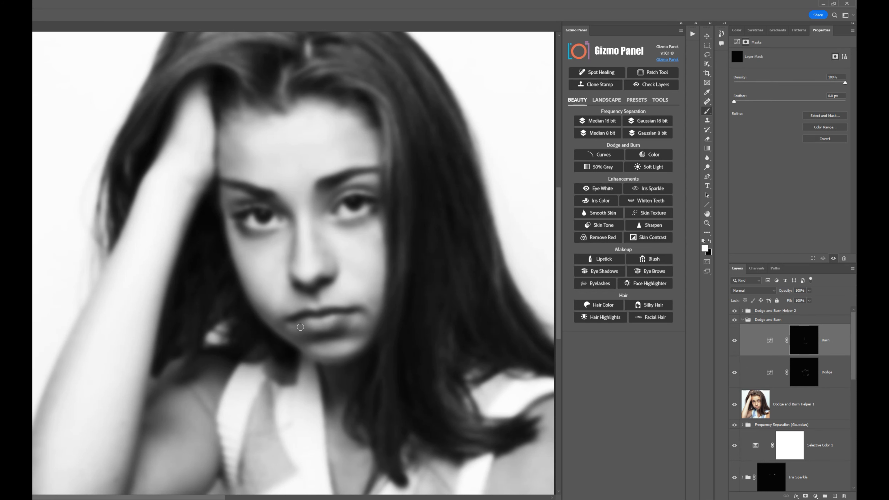
{"action": "key", "text": "alt+bracketleft"}
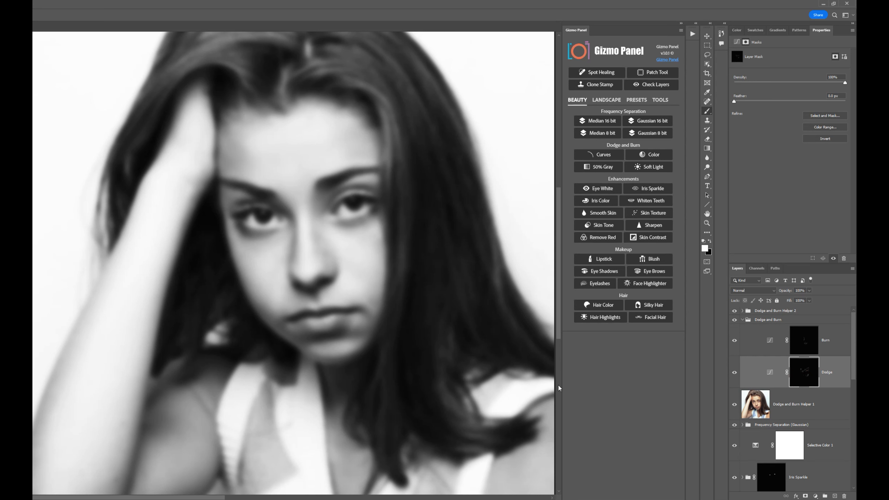
{"action": "left_click", "coordinate": [734, 405]}
{"action": "left_click", "coordinate": [735, 310]}
{"action": "left_click", "coordinate": [735, 320]}
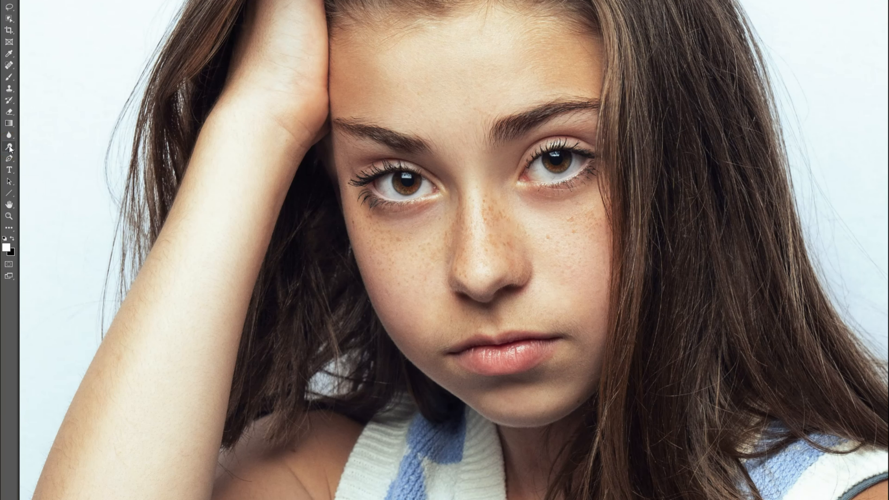
Select the Dodge tool and set its tonal range to Highlights.
{"action": "right_click", "coordinate": [11, 148]}
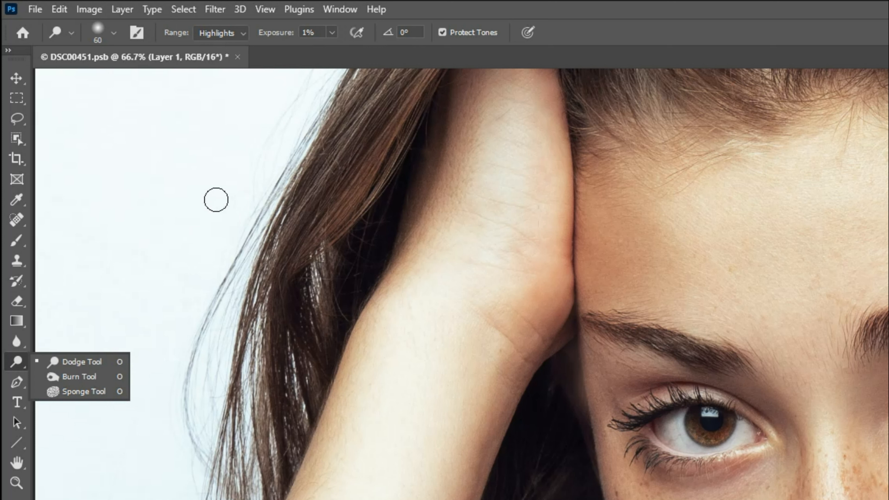
{"action": "left_click", "coordinate": [243, 35]}
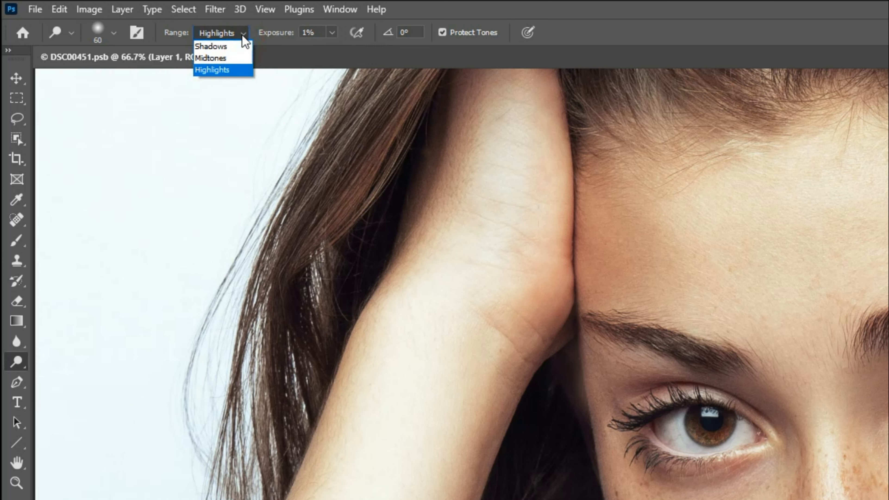
{"action": "left_click", "coordinate": [226, 71]}
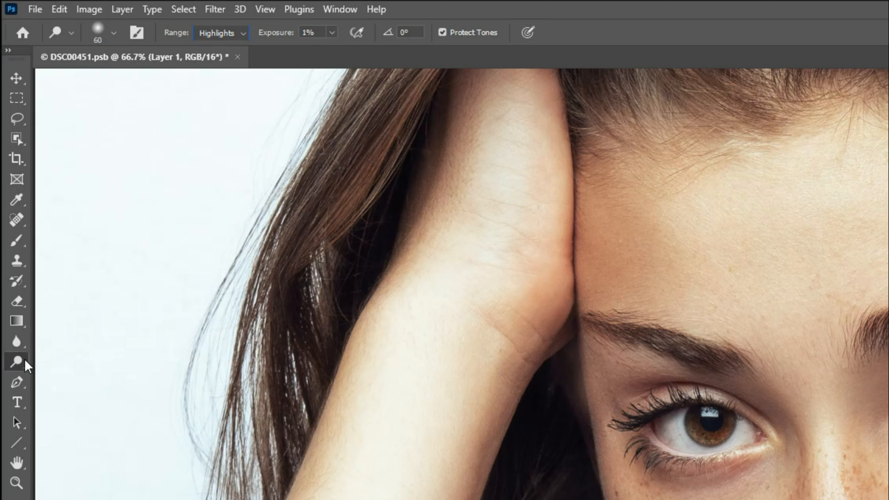
Switch to the Burn tool and set its exposure to 1%.
{"action": "right_click", "coordinate": [17, 361]}
{"action": "left_click", "coordinate": [54, 375]}
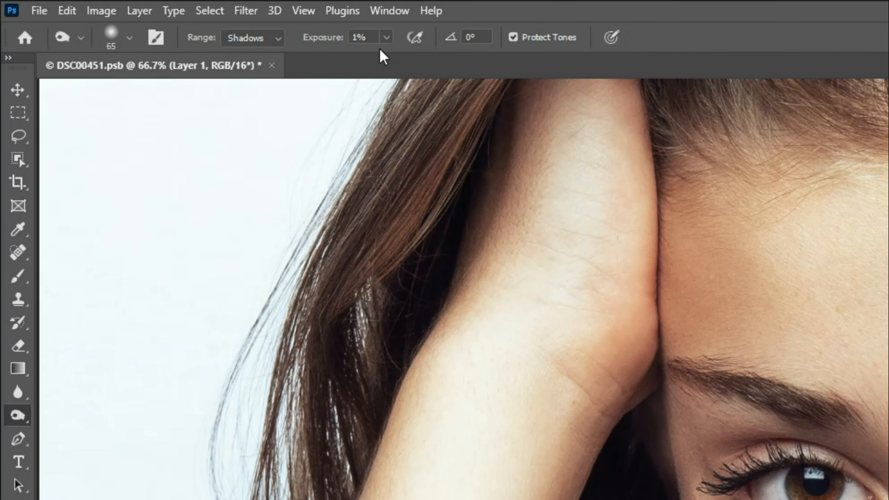
{"action": "left_click", "coordinate": [387, 37]}
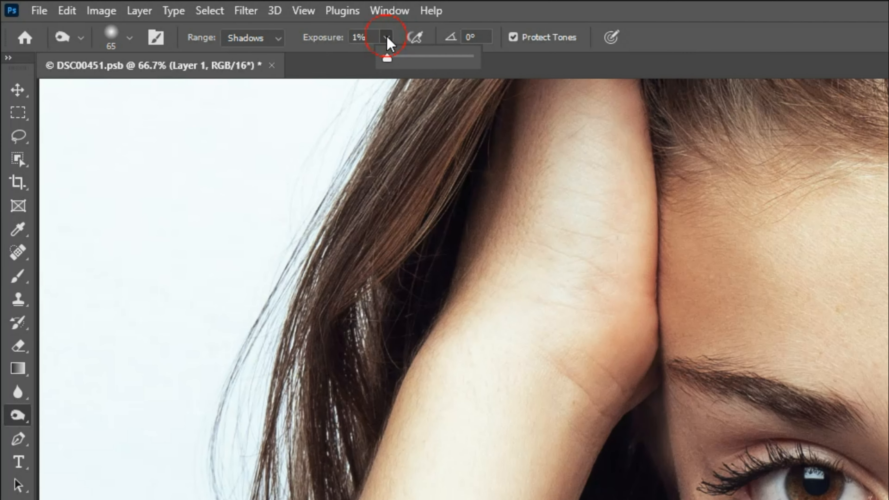
{"action": "mouse_move", "coordinate": [387, 58]}
{"action": "left_mouse_down"}
{"action": "mouse_move", "coordinate": [417, 66]}
{"action": "mouse_move", "coordinate": [387, 69]}
{"action": "left_mouse_up"}
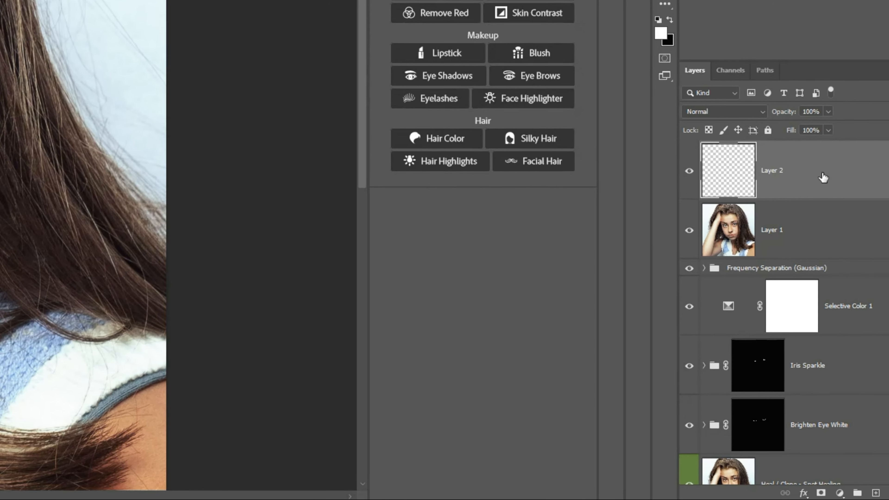
Stamp all visible layers onto the empty Layer 2 and set the Burn tool's brush hardness to 0%.
{"action": "key", "text": "ctrl+alt+shift+e"}
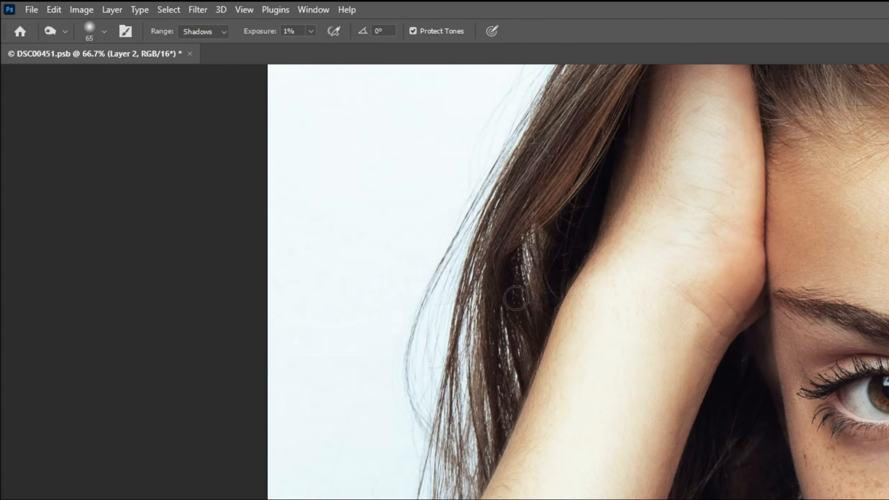
{"action": "left_click", "coordinate": [104, 31]}
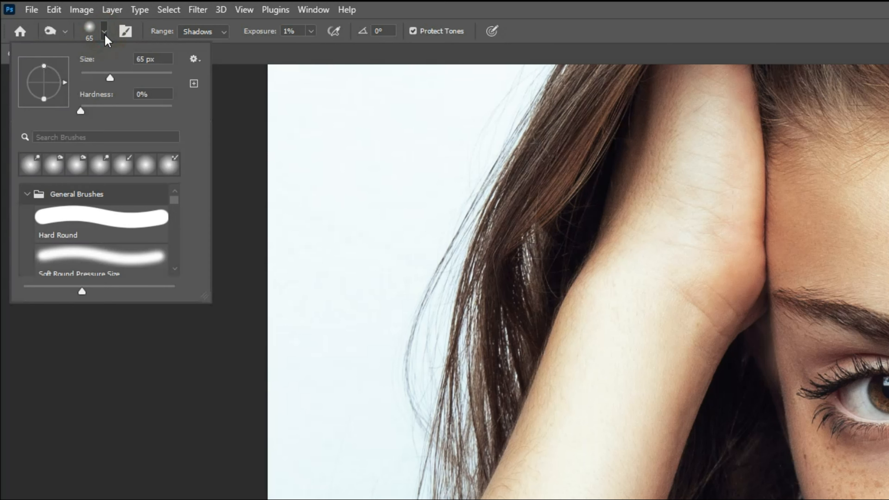
{"action": "mouse_move", "coordinate": [83, 112]}
{"action": "left_mouse_down"}
{"action": "mouse_move", "coordinate": [140, 114]}
{"action": "mouse_move", "coordinate": [81, 115]}
{"action": "left_mouse_up"}
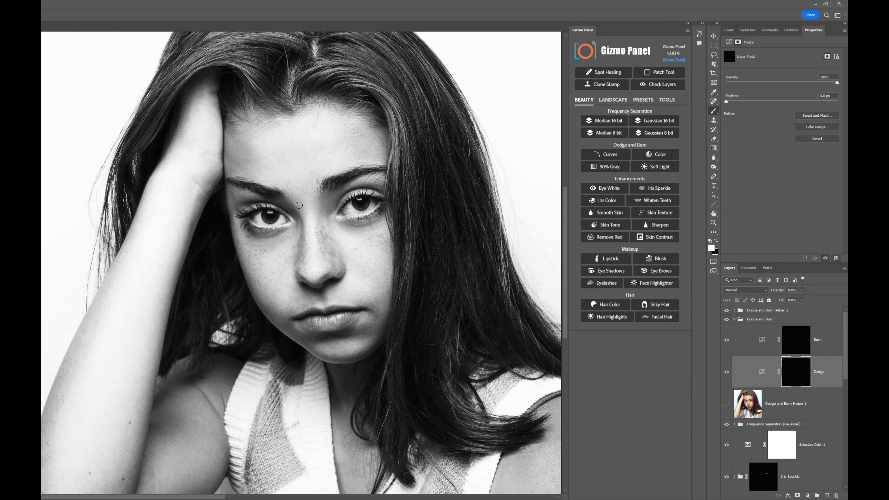
Show Dodge and Burn Helper 1 and examine the curves and mask of the Dodge and Burn adjustment layers.
{"action": "left_click", "coordinate": [727, 404]}
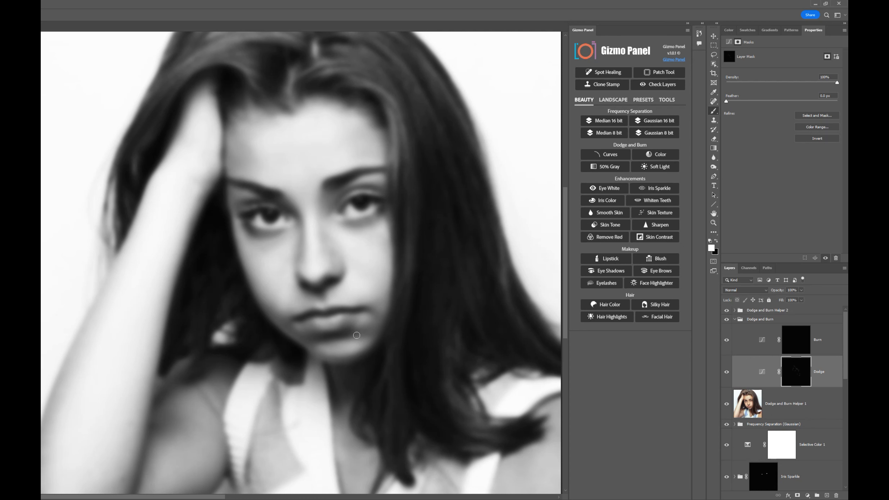
{"action": "left_click", "coordinate": [761, 370]}
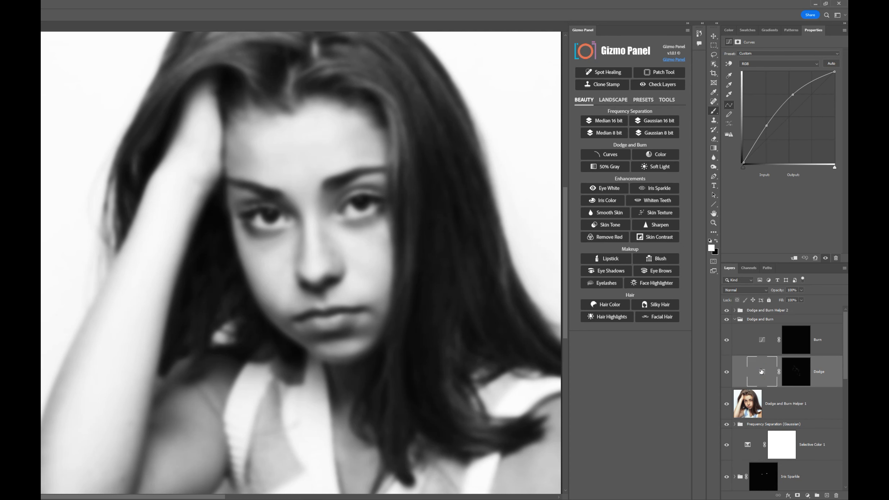
{"action": "left_click", "coordinate": [762, 340]}
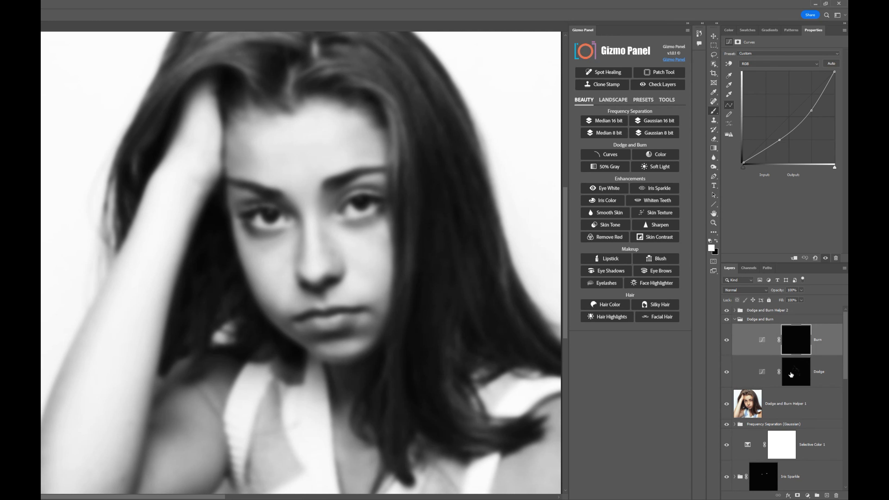
{"action": "left_click", "coordinate": [791, 375]}
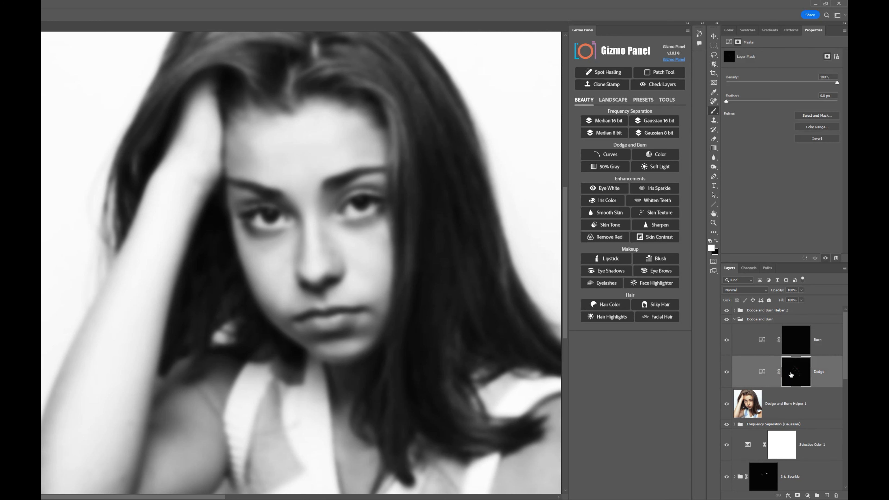
{"action": "left_click", "coordinate": [754, 374]}
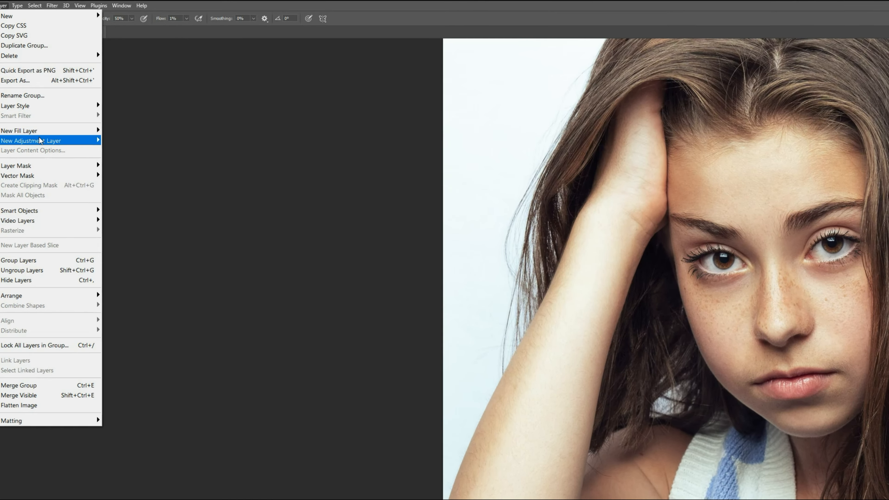
Add a Curves adjustment layer named Dodge and raise its curve's midpoint from input 128 to output 166.
{"action": "mouse_move", "coordinate": [159, 148]}
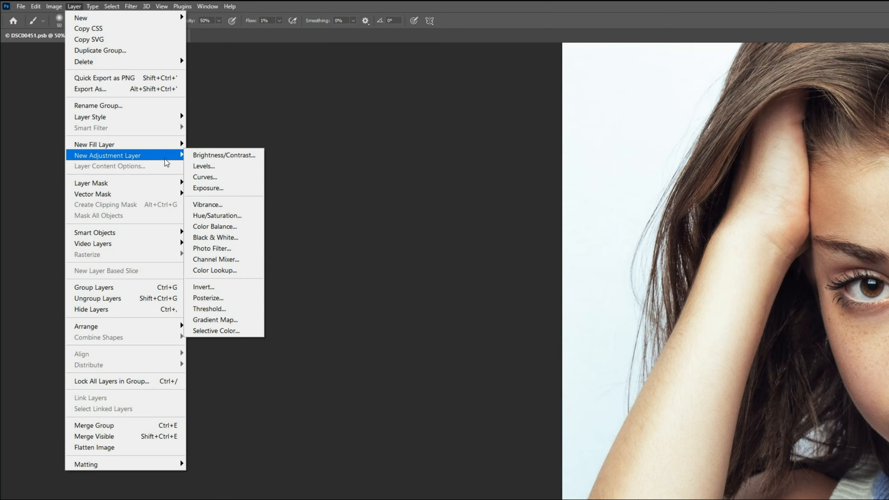
{"action": "left_click", "coordinate": [227, 175]}
{"action": "type", "text": "Dodge"}
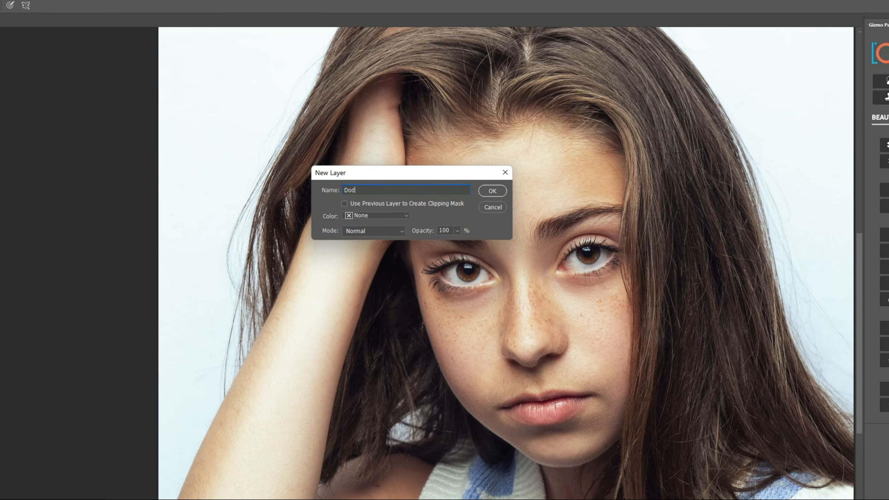
{"action": "left_click", "coordinate": [493, 191]}
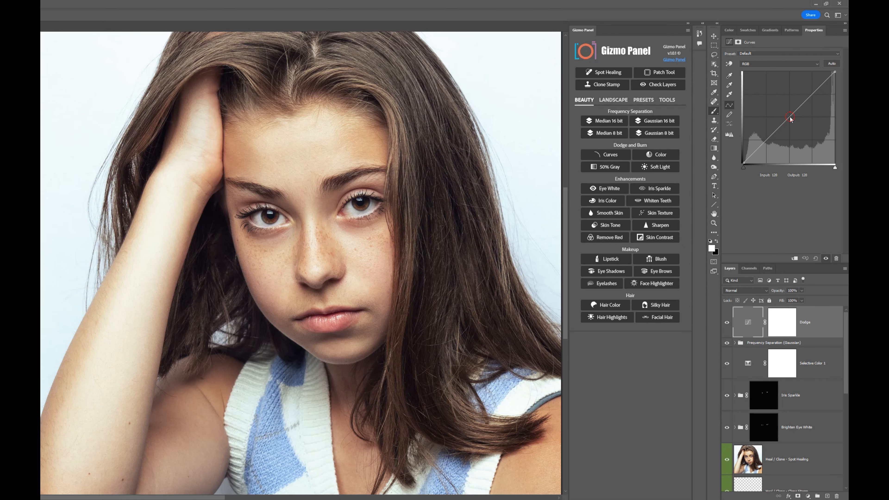
{"action": "left_click_drag", "start_coordinate": [790, 116], "coordinate": [789, 103]}
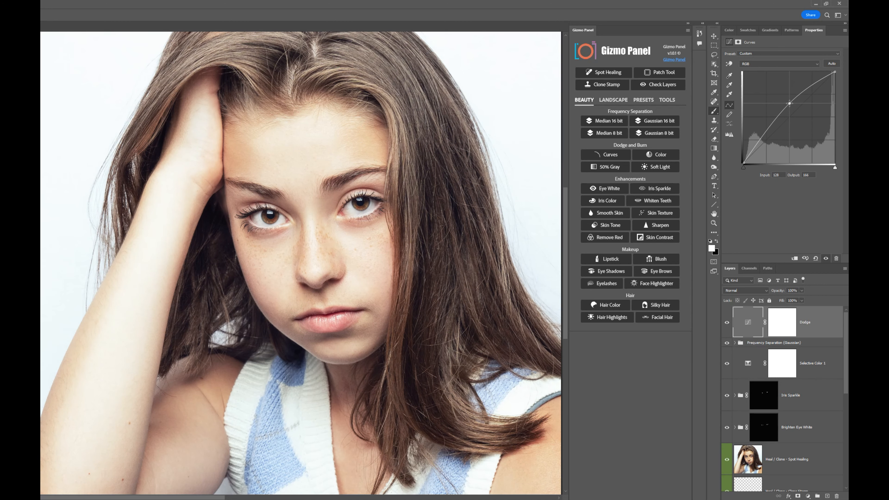
Invert the Dodge layer's mask to black and toggle the layer's visibility to check its effect.
{"action": "left_click", "coordinate": [784, 327]}
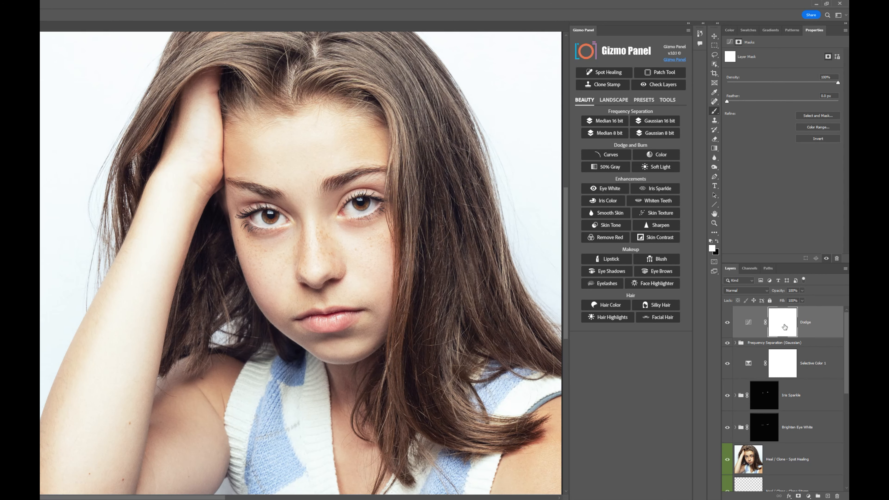
{"action": "key", "text": "ctrl+i"}
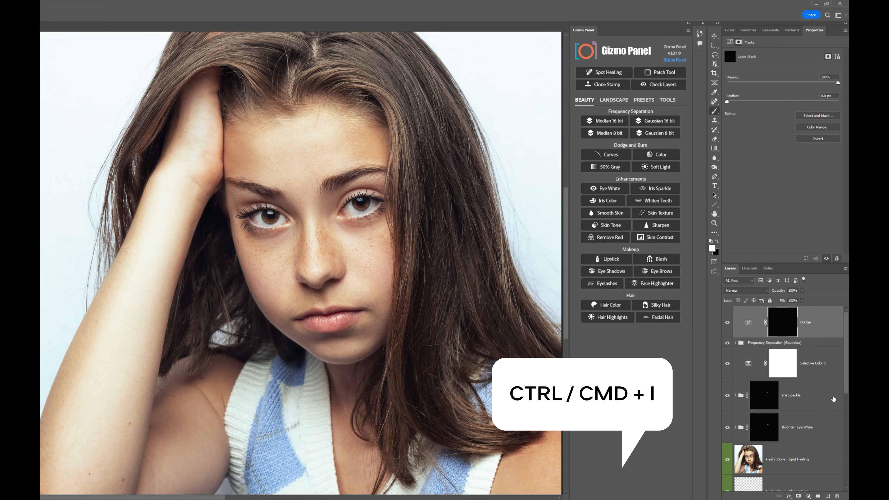
{"action": "left_click", "coordinate": [728, 323]}
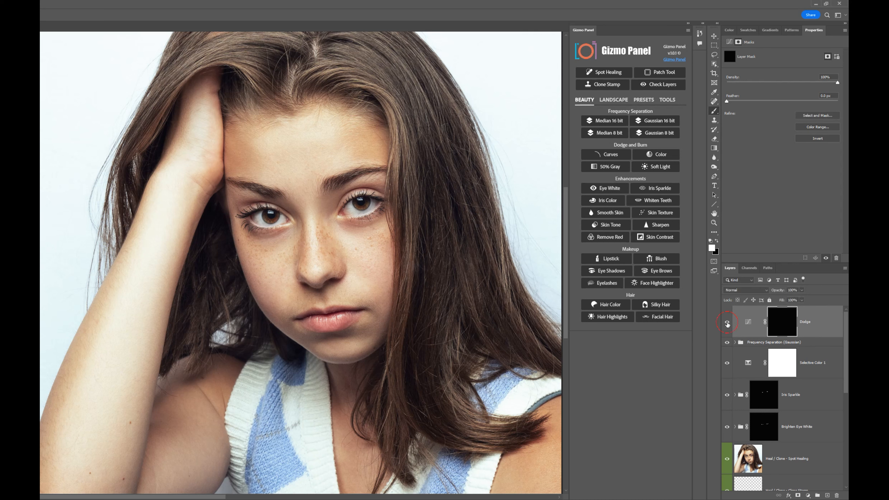
{"action": "left_click", "coordinate": [727, 323]}
{"action": "left_click", "coordinate": [727, 323]}
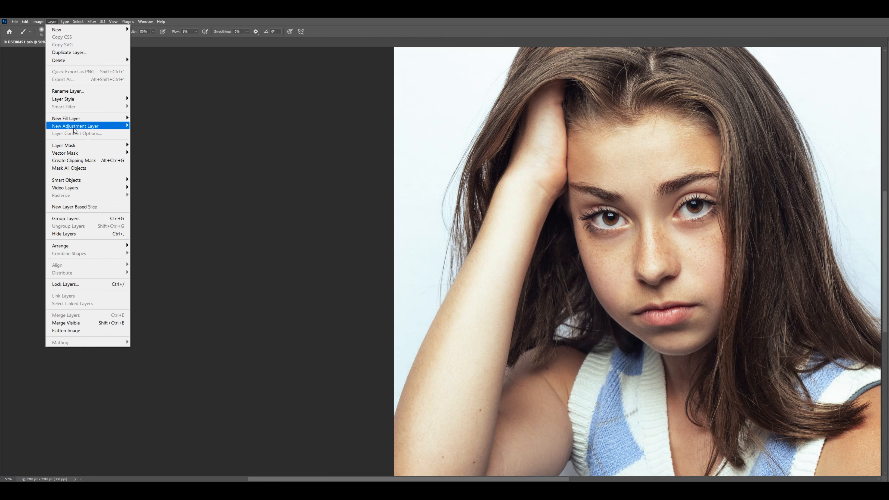
Add a Curves adjustment layer named Burn and pull its curve down to output 104 at input 141.
{"action": "mouse_move", "coordinate": [101, 125]}
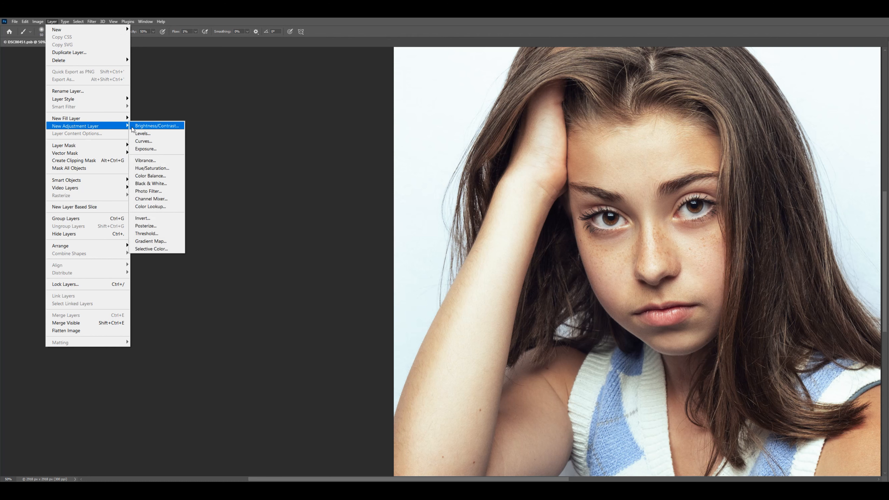
{"action": "left_click", "coordinate": [162, 142]}
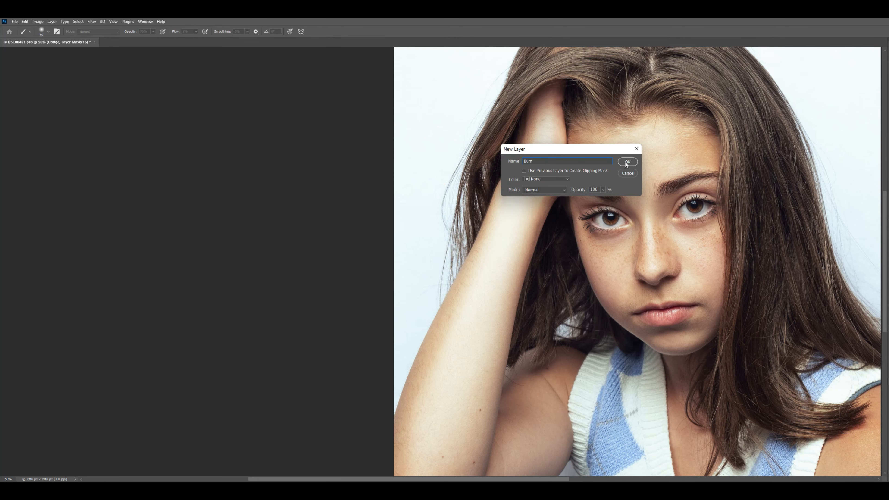
{"action": "left_click", "coordinate": [627, 162]}
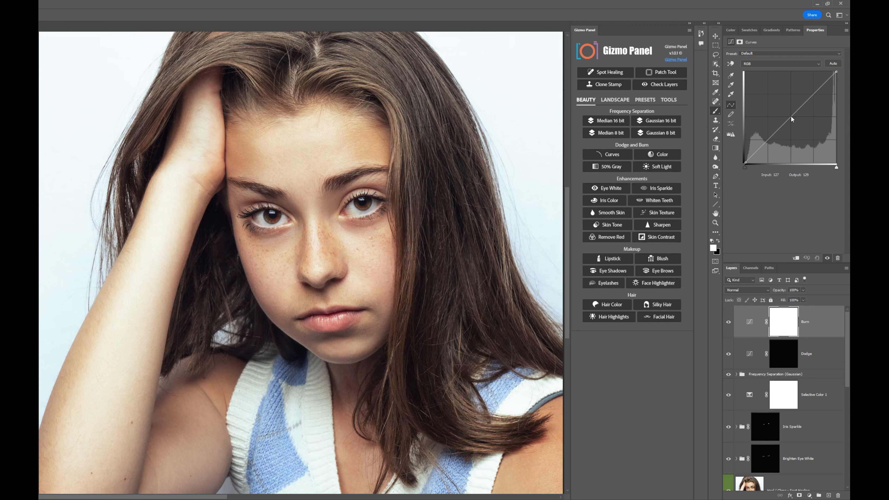
{"action": "left_click", "coordinate": [791, 116]}
{"action": "left_click_drag", "start_coordinate": [791, 116], "coordinate": [796, 125]}
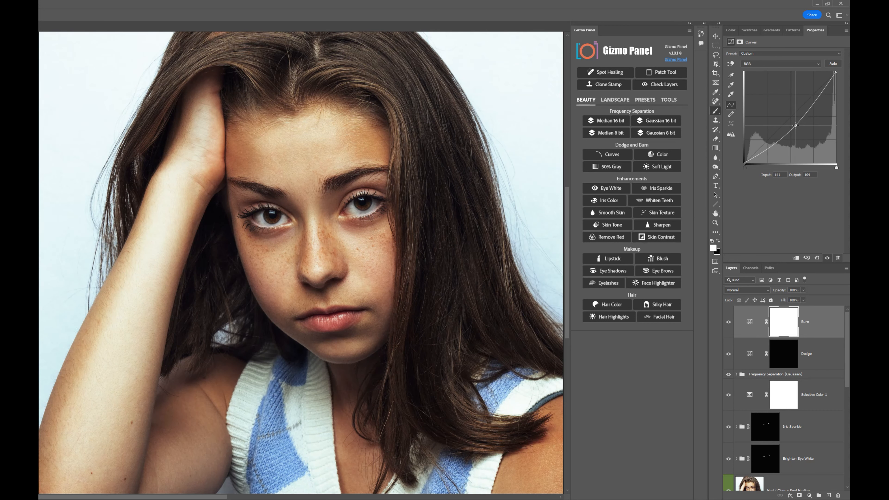
Invert the Burn layer's mask to black and toggle the layer's visibility to check its effect.
{"action": "left_click", "coordinate": [786, 331]}
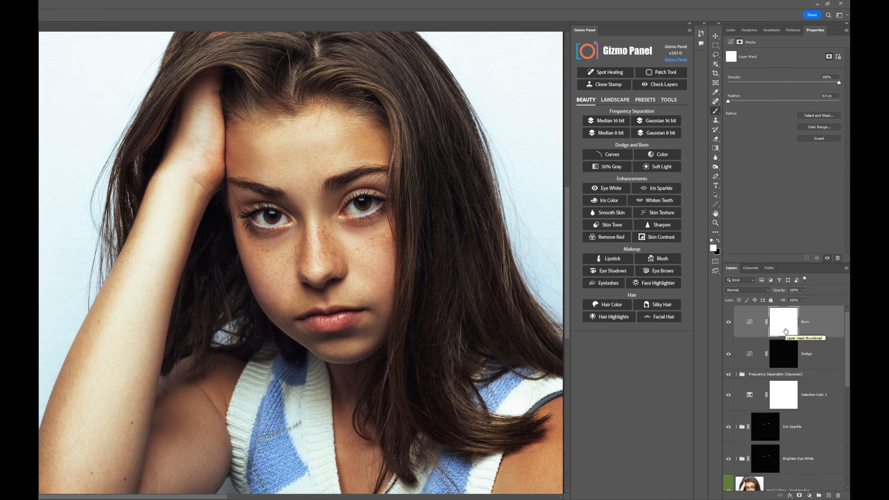
{"action": "key", "text": "ctrl+i"}
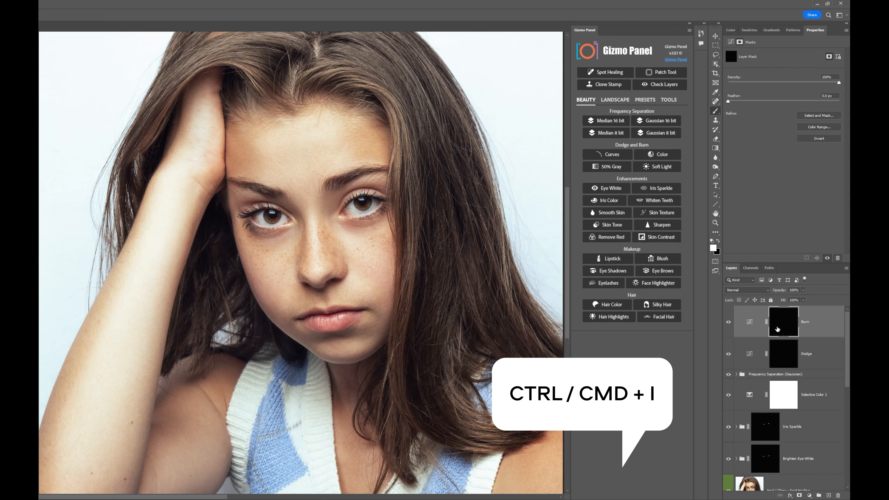
{"action": "left_click", "coordinate": [728, 322]}
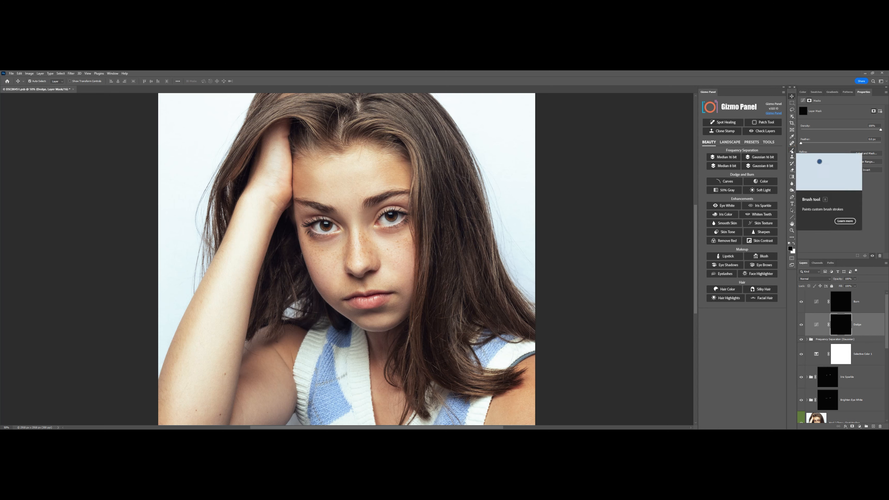
Select the Brush tool for the Dodge mask with 0% hardness and 50% opacity.
{"action": "left_click", "coordinate": [792, 151]}
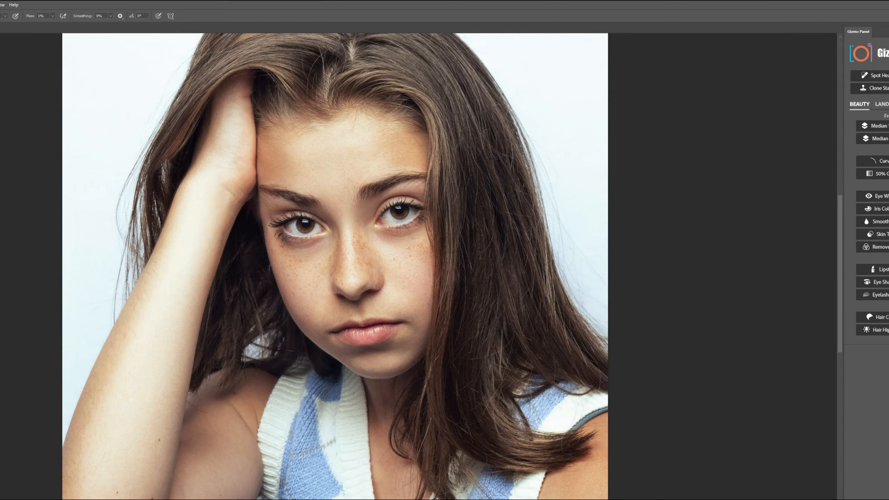
{"action": "left_click", "coordinate": [38, 82]}
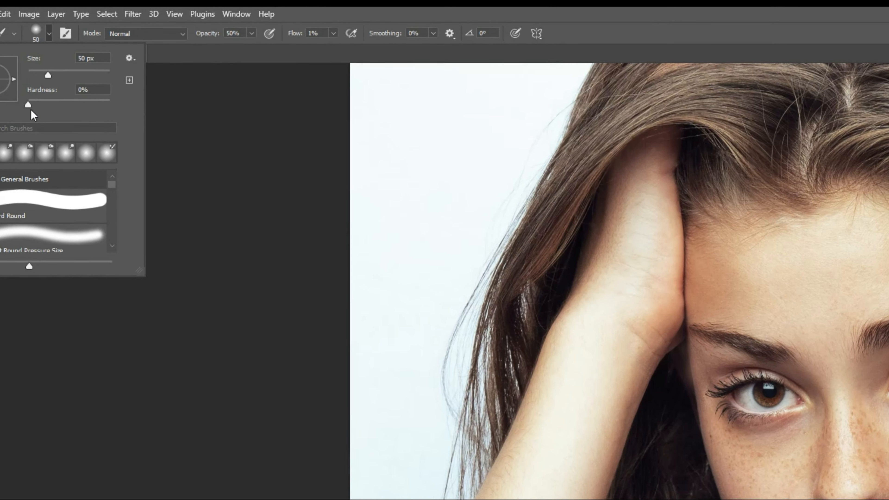
{"action": "left_click", "coordinate": [71, 119]}
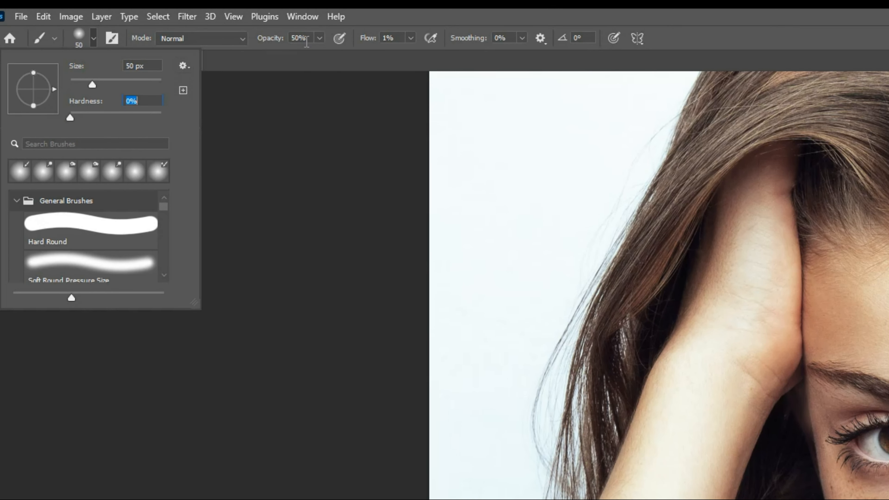
{"action": "left_click", "coordinate": [320, 38]}
{"action": "left_click", "coordinate": [320, 38]}
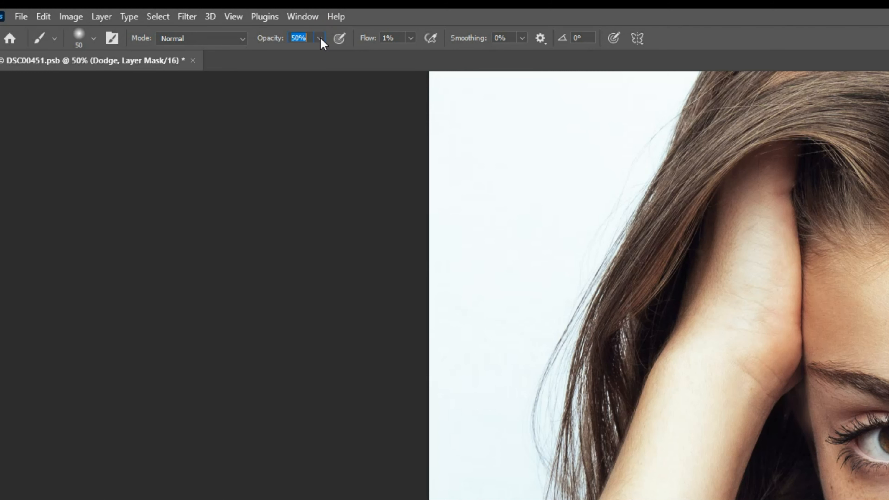
Set the brush flow to 1%, select the Burn layer, and check the brush's 50% opacity and 1% flow for it.
{"action": "left_click", "coordinate": [410, 37]}
{"action": "left_click", "coordinate": [412, 40]}
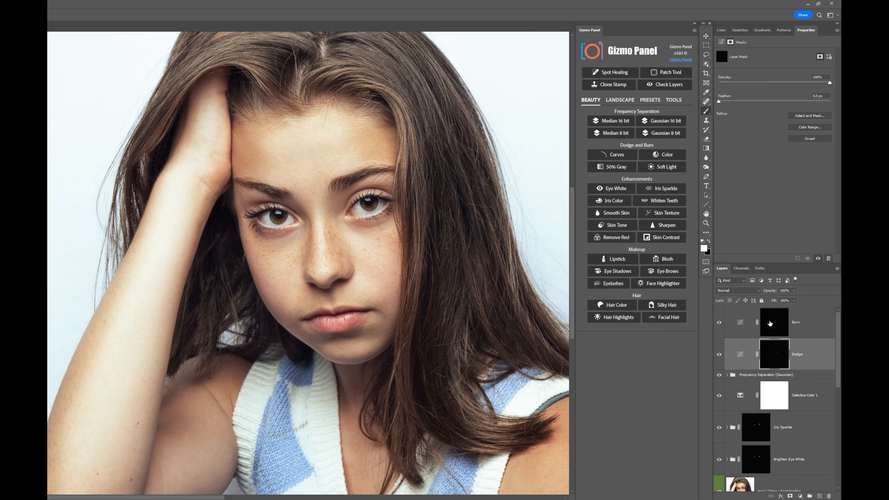
{"action": "left_click", "coordinate": [767, 324]}
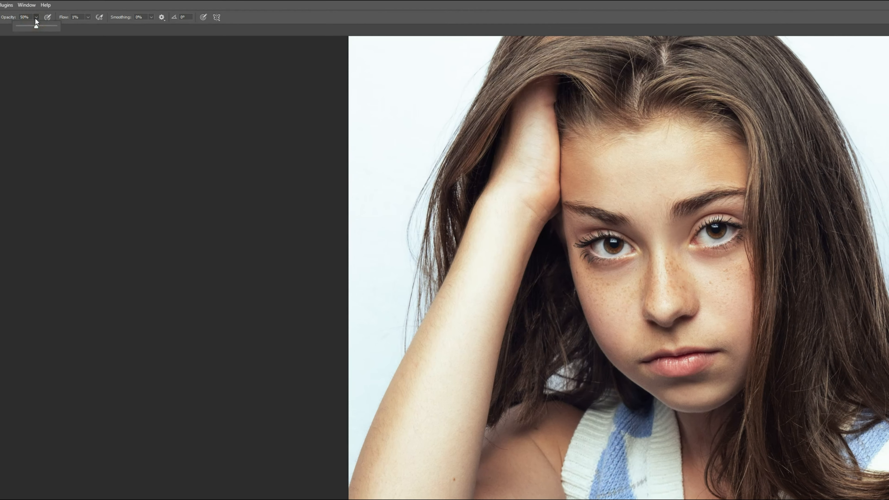
{"action": "left_click", "coordinate": [34, 18]}
{"action": "left_click", "coordinate": [281, 25]}
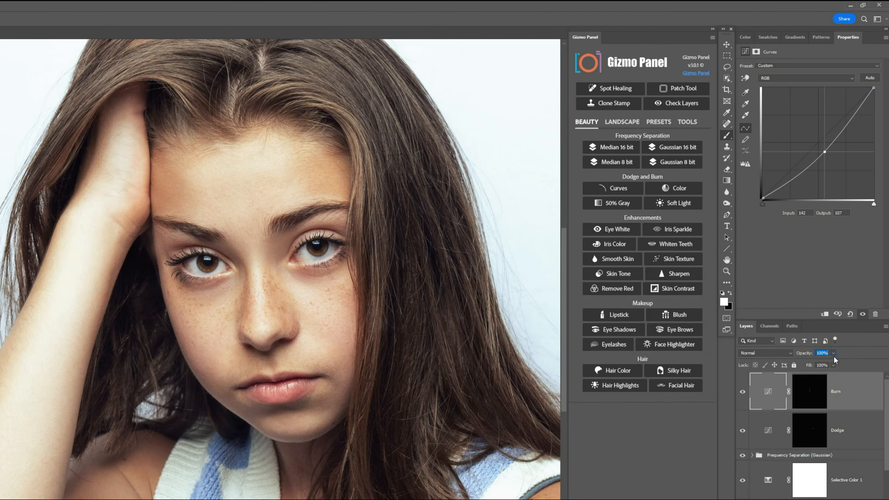
Check the Burn layer's opacity at 100% and fine-tune the midpoint of its curve.
{"action": "left_click", "coordinate": [834, 354]}
{"action": "left_click_drag", "start_coordinate": [834, 362], "coordinate": [833, 363]}
{"action": "left_click_drag", "start_coordinate": [824, 151], "coordinate": [828, 152]}
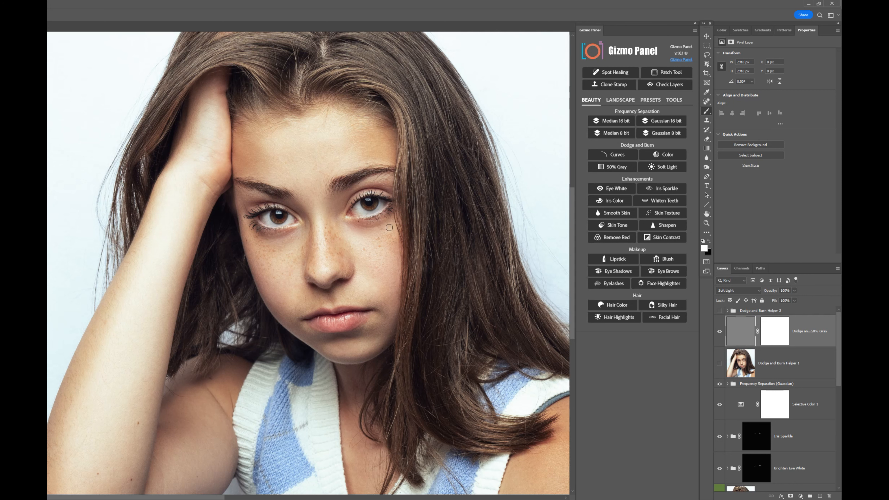
Swap the brush color to black and toggle the Dodge and Burn Helper 2 group and Helper 1 layer to preview them.
{"action": "key", "text": "x"}
{"action": "left_click", "coordinate": [720, 311]}
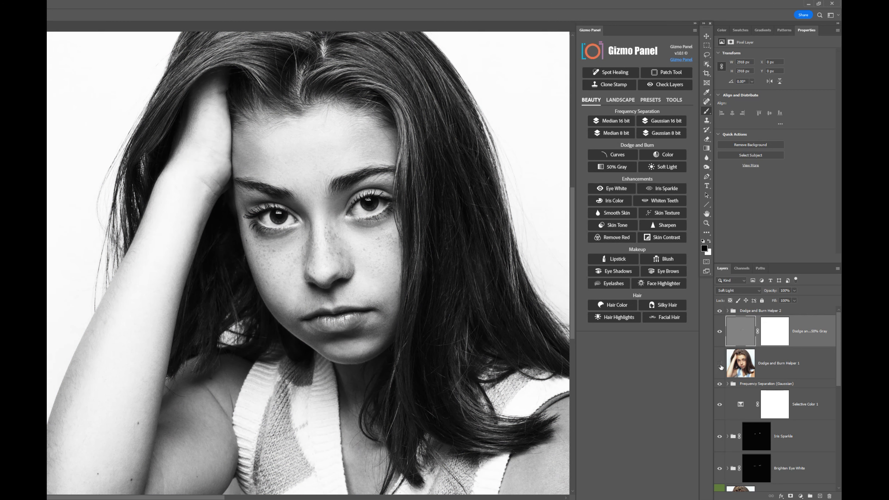
{"action": "left_click", "coordinate": [721, 365]}
{"action": "left_click", "coordinate": [721, 365]}
{"action": "left_click", "coordinate": [721, 312]}
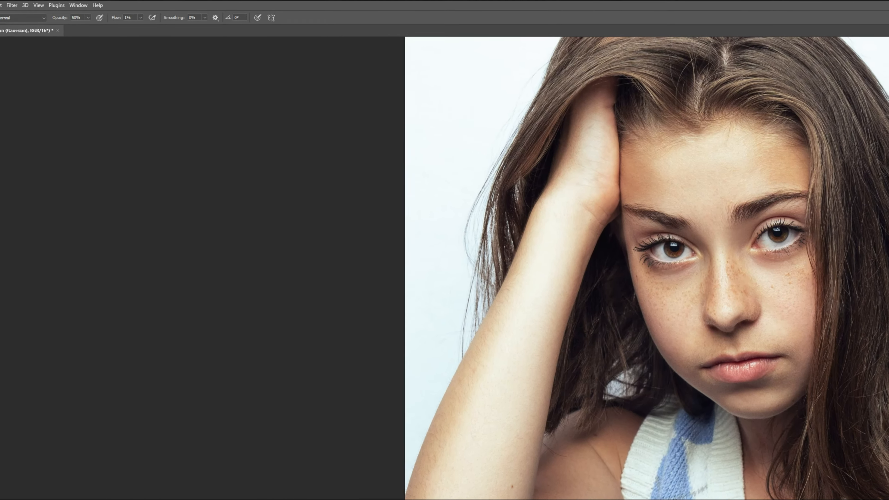
Create a new layer named Dodge and Burn in Soft Light mode, filled with the neutral 50% gray.
{"action": "left_click", "coordinate": [60, 6]}
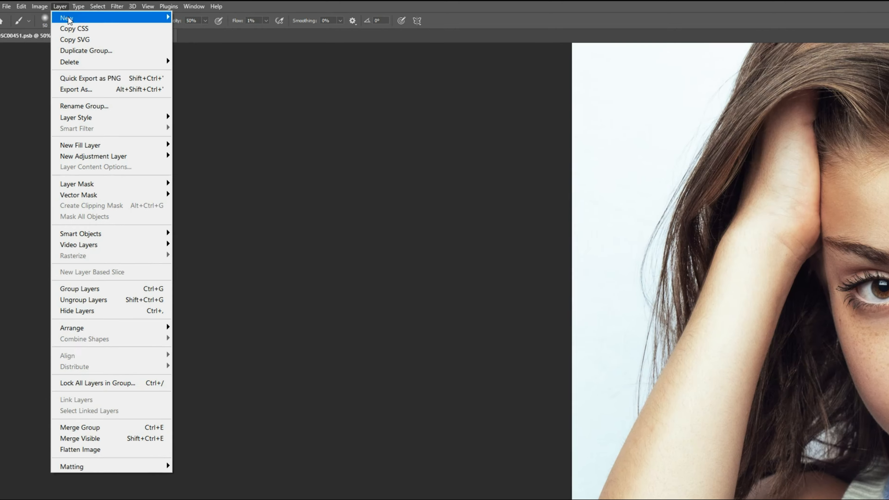
{"action": "mouse_move", "coordinate": [69, 20]}
{"action": "left_click", "coordinate": [197, 17]}
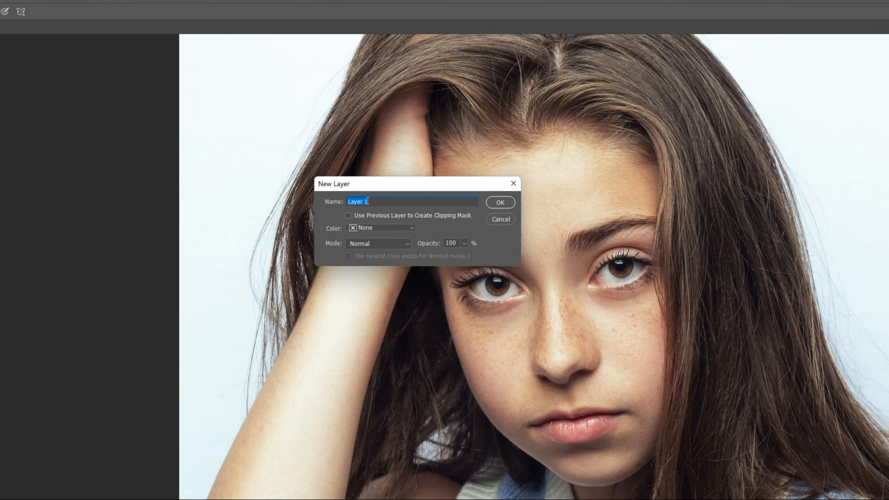
{"action": "right_click", "coordinate": [702, 210]}
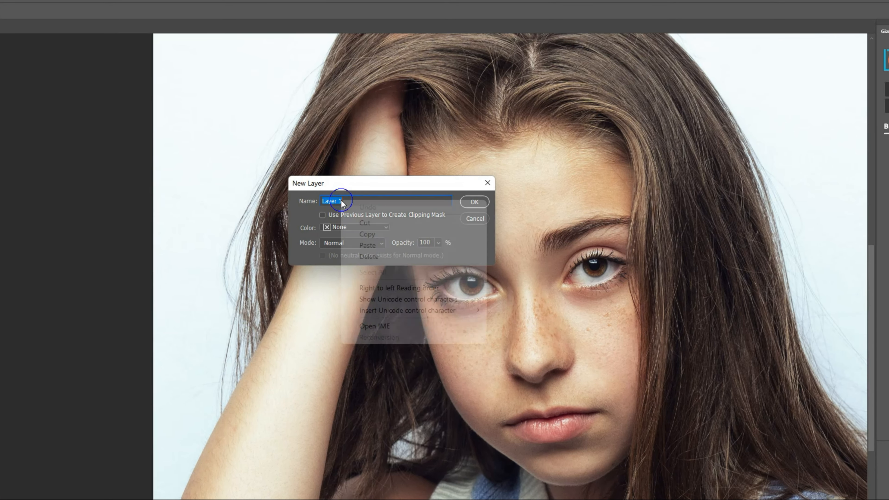
{"action": "left_click", "coordinate": [381, 248]}
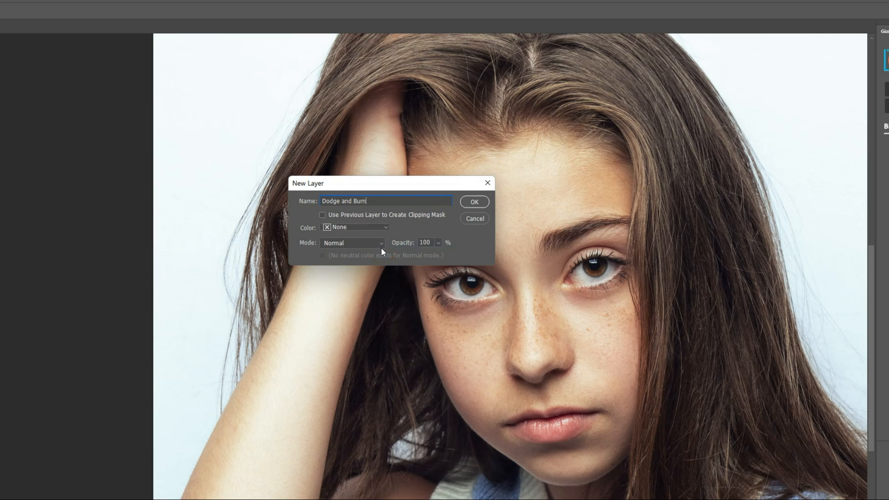
{"action": "left_click", "coordinate": [351, 244]}
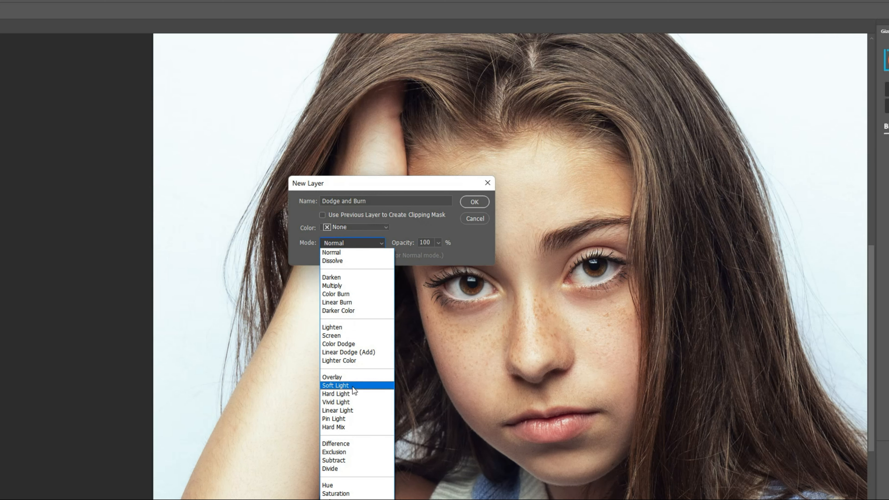
{"action": "left_click", "coordinate": [335, 385]}
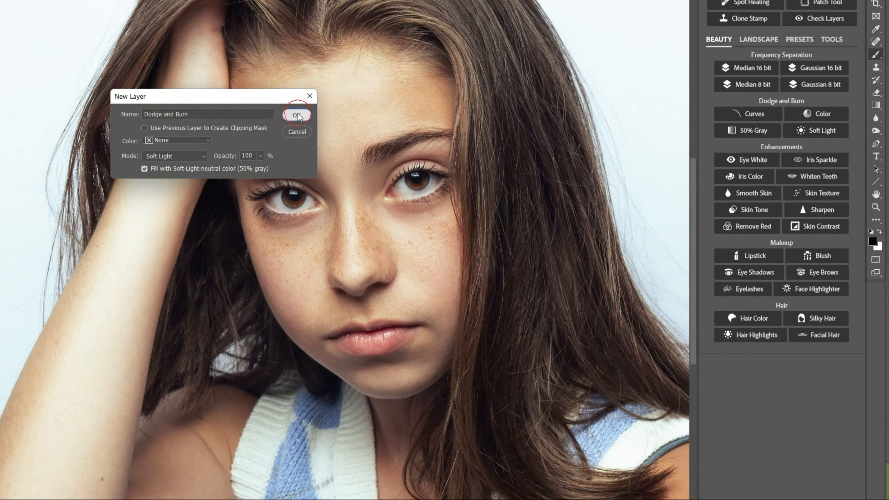
{"action": "left_click", "coordinate": [474, 201]}
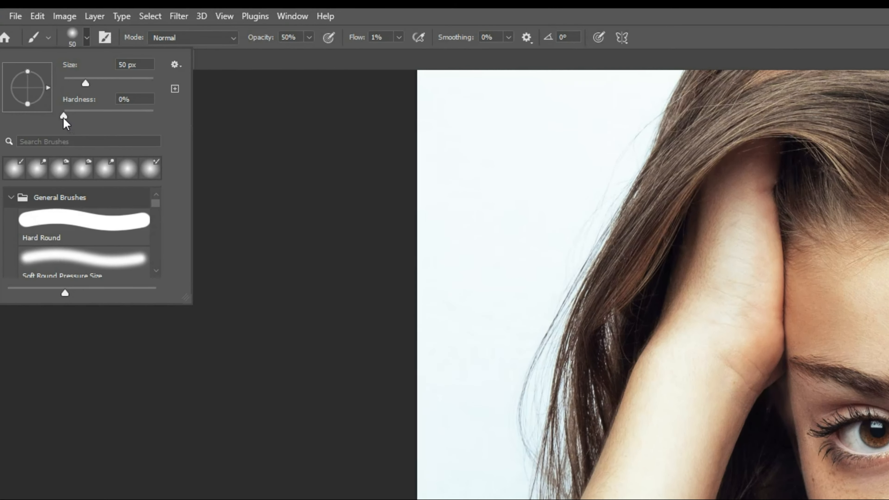
Set up a soft brush with 0% hardness, 50% opacity and 1% flow for the Dodge and Burn layer.
{"action": "left_click", "coordinate": [70, 120]}
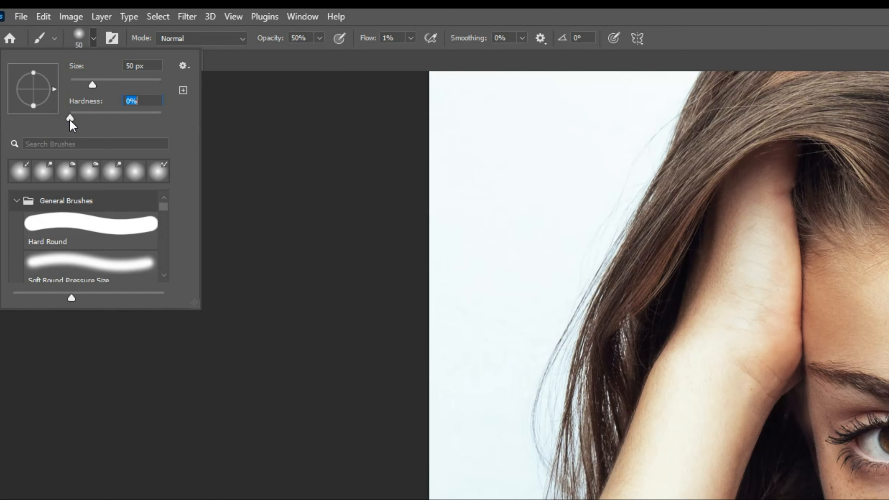
{"action": "left_click", "coordinate": [319, 38]}
{"action": "left_click", "coordinate": [320, 38]}
{"action": "left_click", "coordinate": [411, 39]}
{"action": "left_click", "coordinate": [411, 38]}
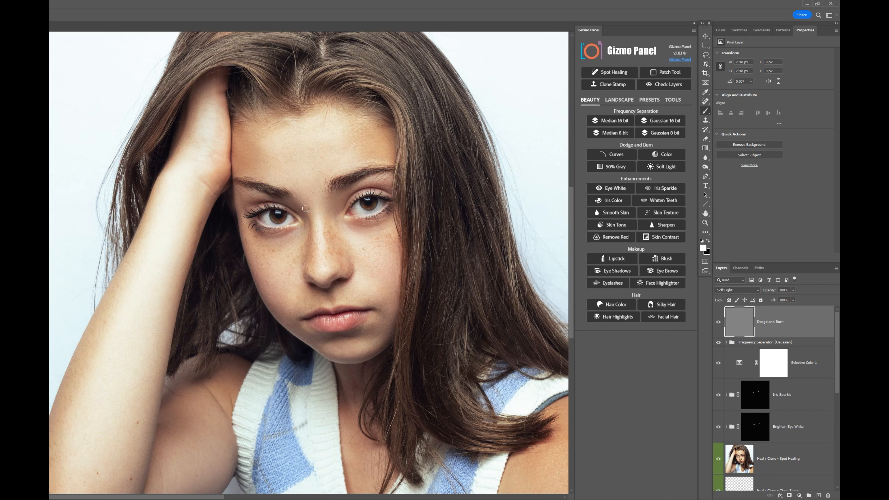
Swap the foreground and background colors between white for dodging and black for burning, ending with black in front.
{"action": "key", "text": "x"}
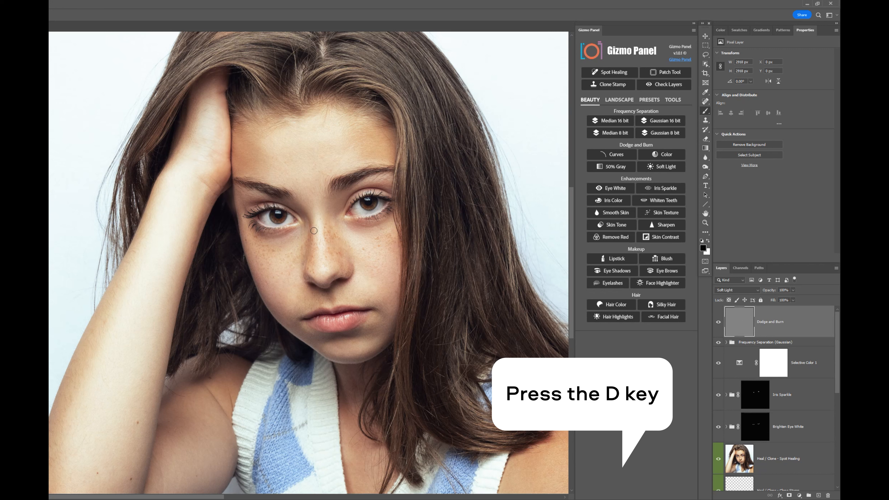
{"action": "key", "text": "x"}
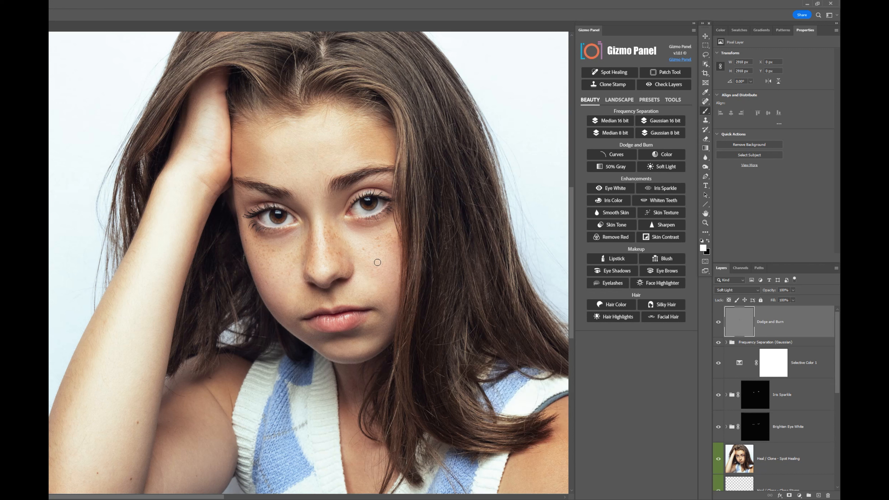
{"action": "key", "text": "x"}
{"action": "key", "text": "x"}
{"action": "key", "text": "x"}
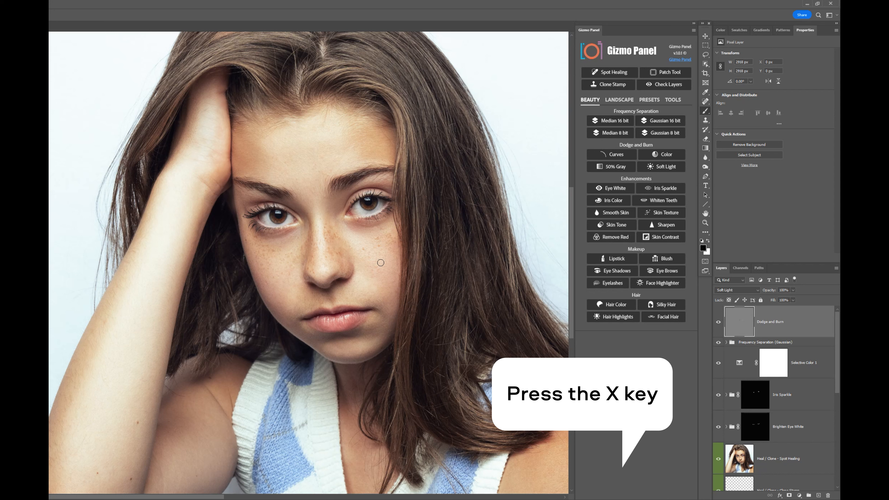